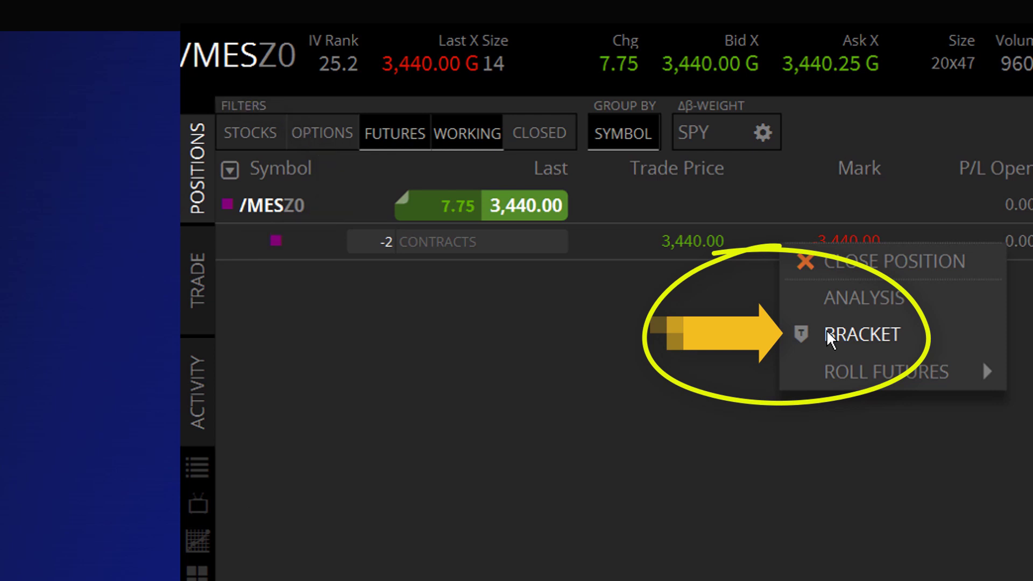
# Set up a bracket on the short two-contract /MESZ0 position with a 3,441 stop trigger and a 3,430 close limit price, both Day.
pyautogui.click(826, 334)
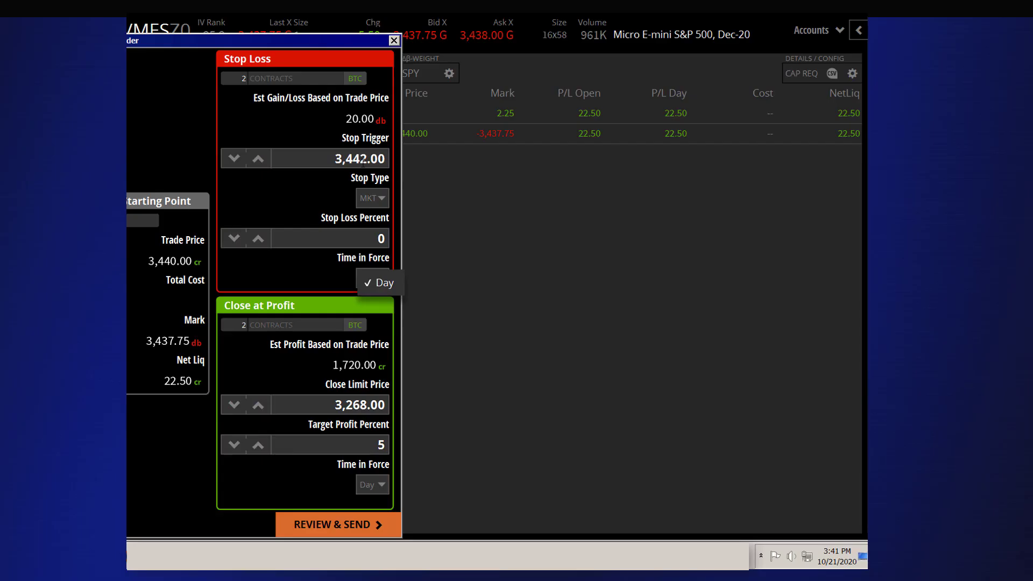
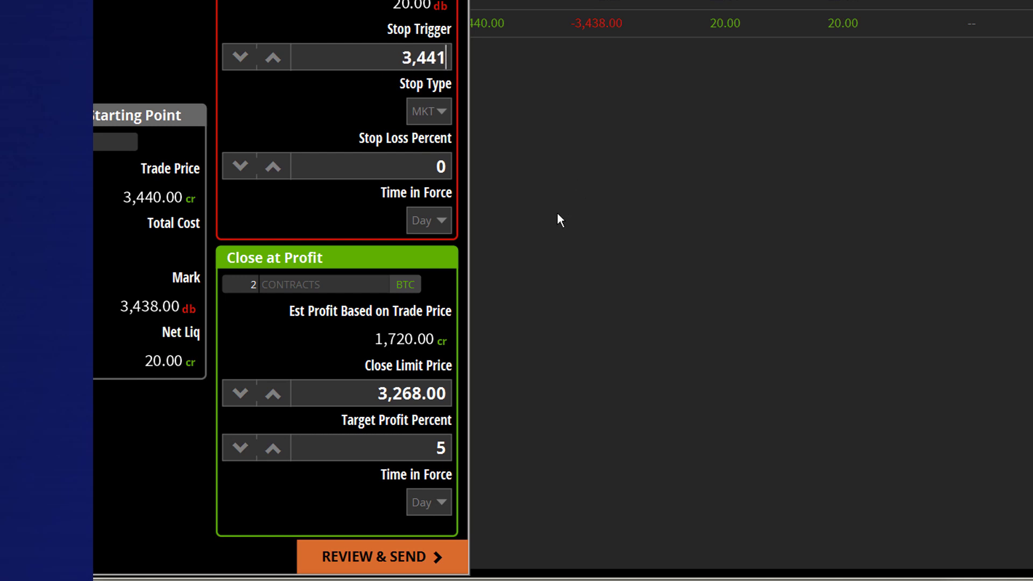
pyautogui.click(431, 224)
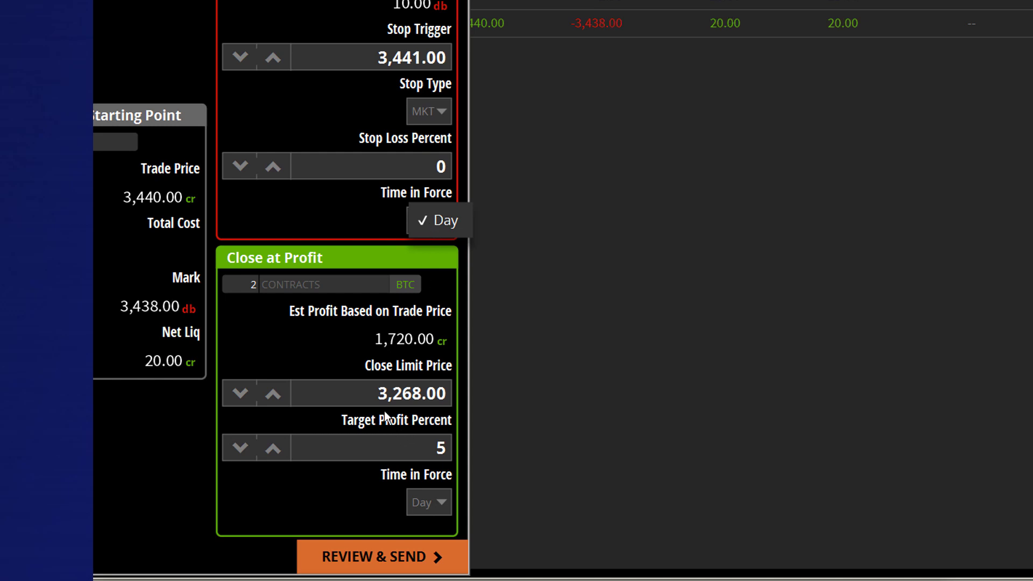
pyautogui.click(395, 393)
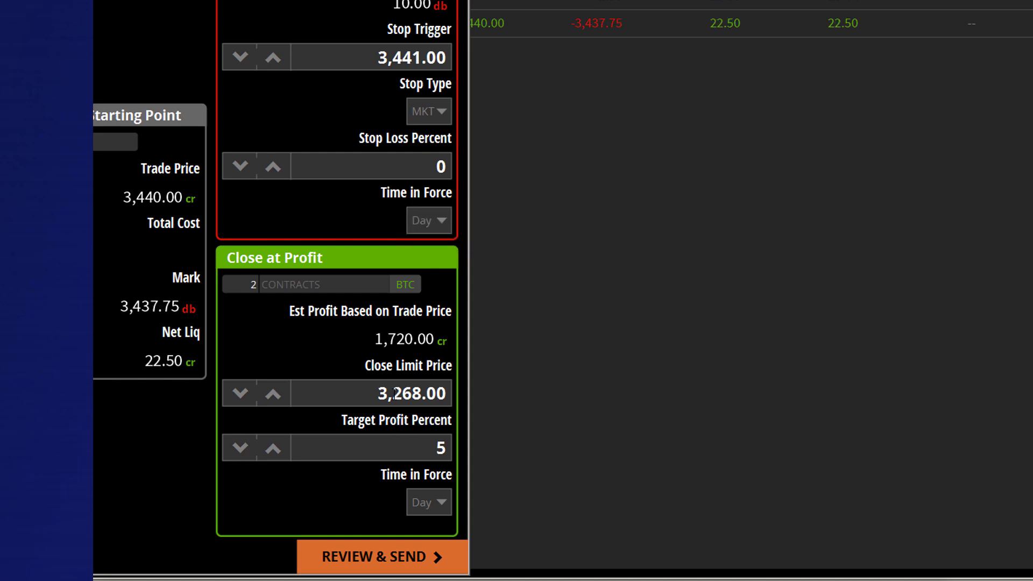
pyautogui.moveTo(395, 393); pyautogui.dragTo(573, 434)
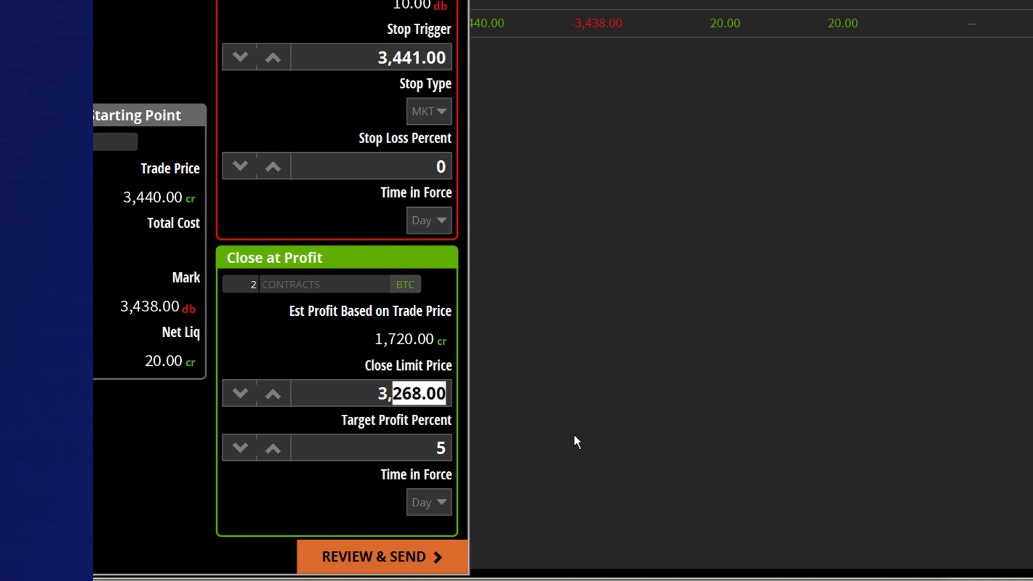
pyautogui.write('430')
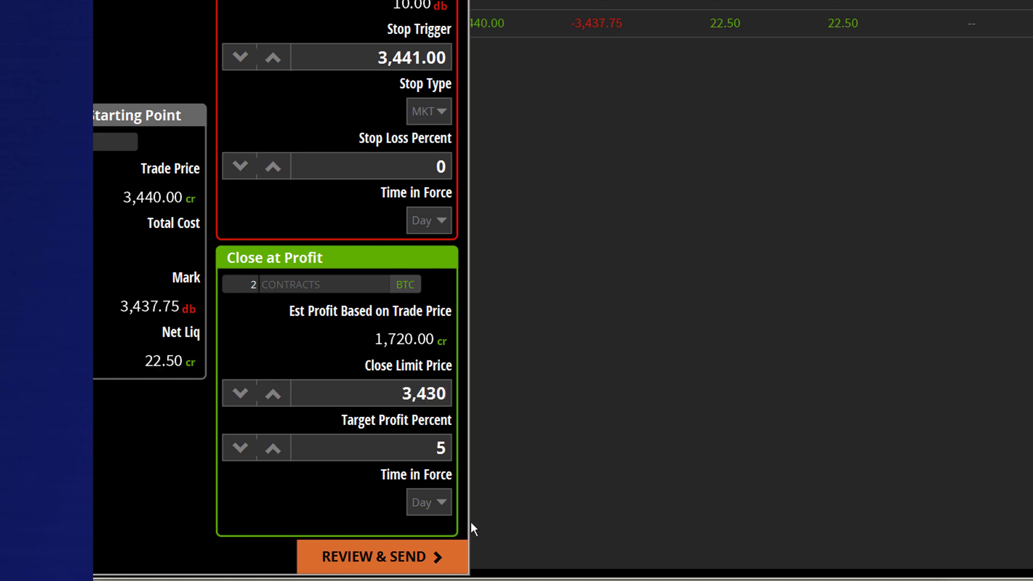
pyautogui.click(426, 505)
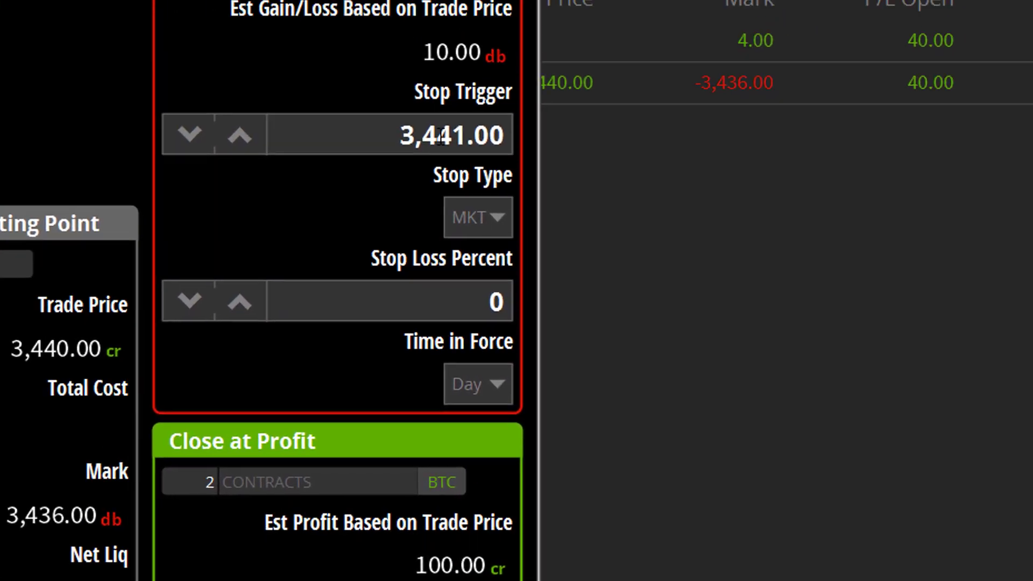
# Set the bracket's stop loss trigger to 3,439 with Day time in force and submit the bracket order.
pyautogui.moveTo(439, 135); pyautogui.dragTo(574, 140)
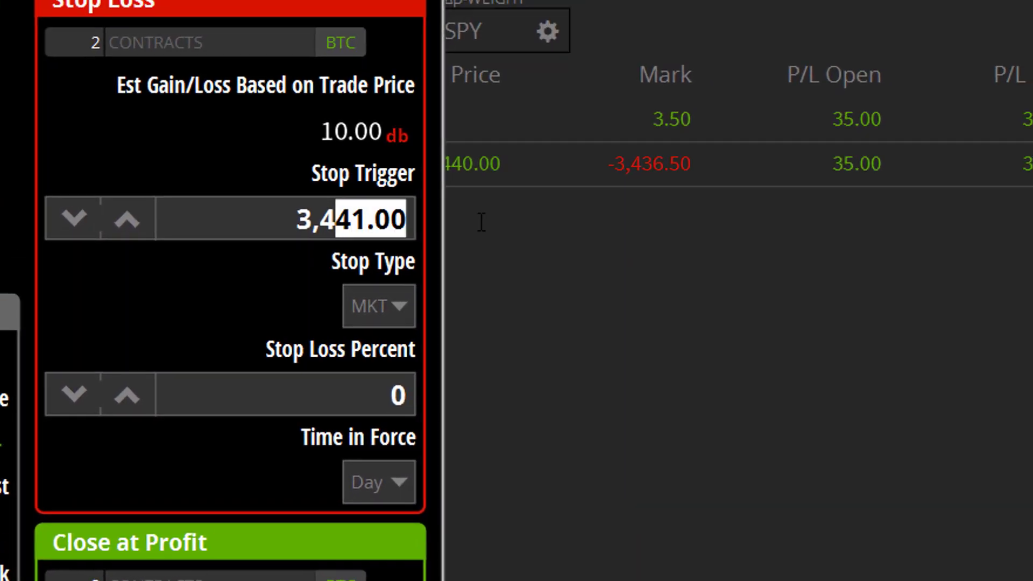
pyautogui.write('39')
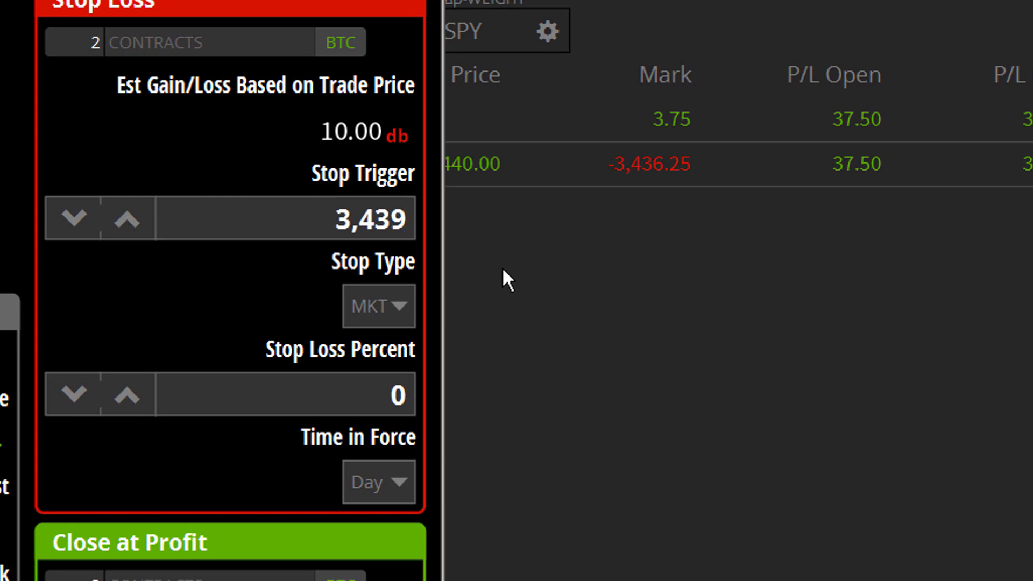
pyautogui.click(370, 479)
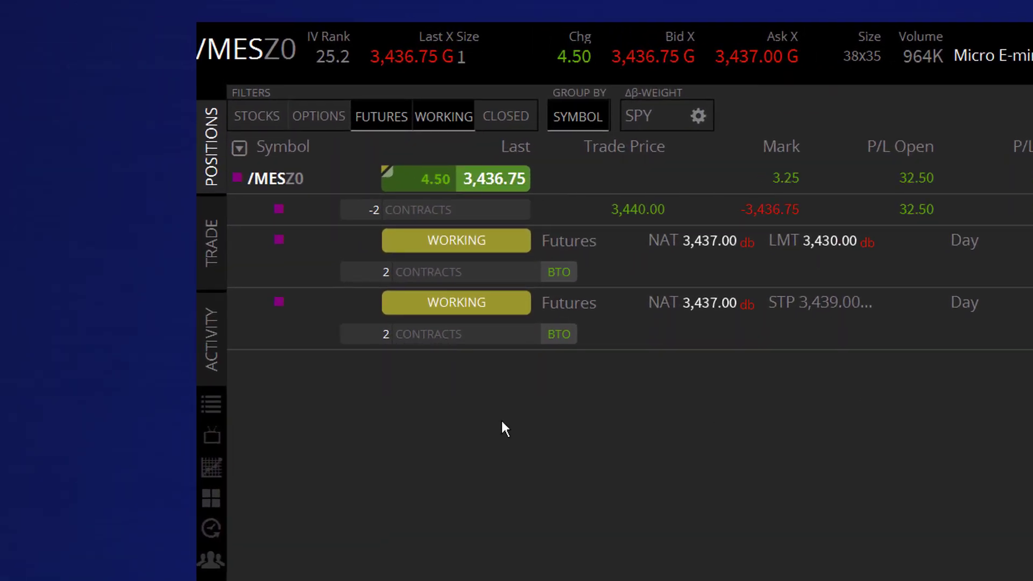
# Check the /MESZ0 price and MACD chart, and replace the working stop order with one at a stop price of 3,438.
pyautogui.click(210, 468)
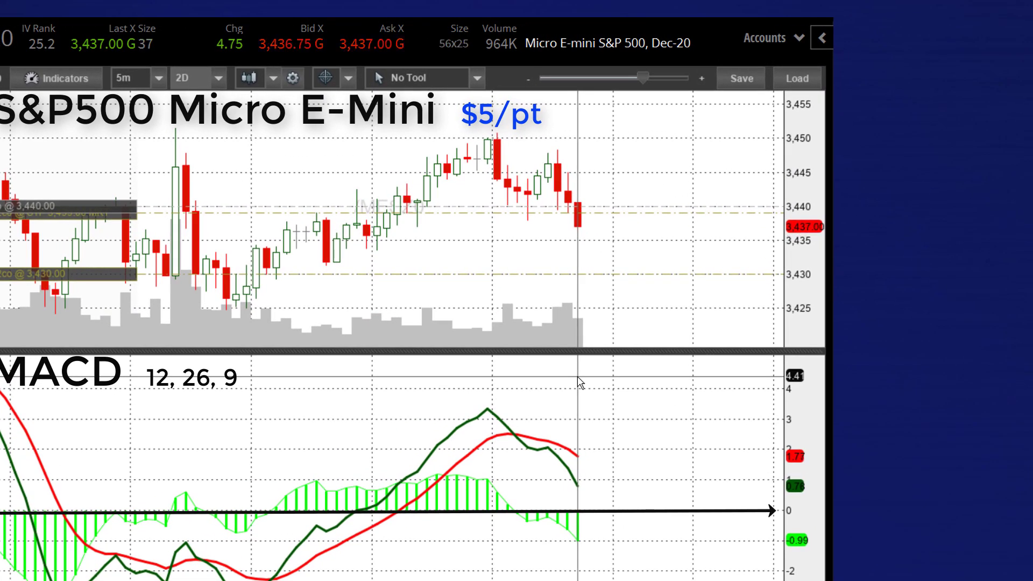
pyautogui.click(0, 134)
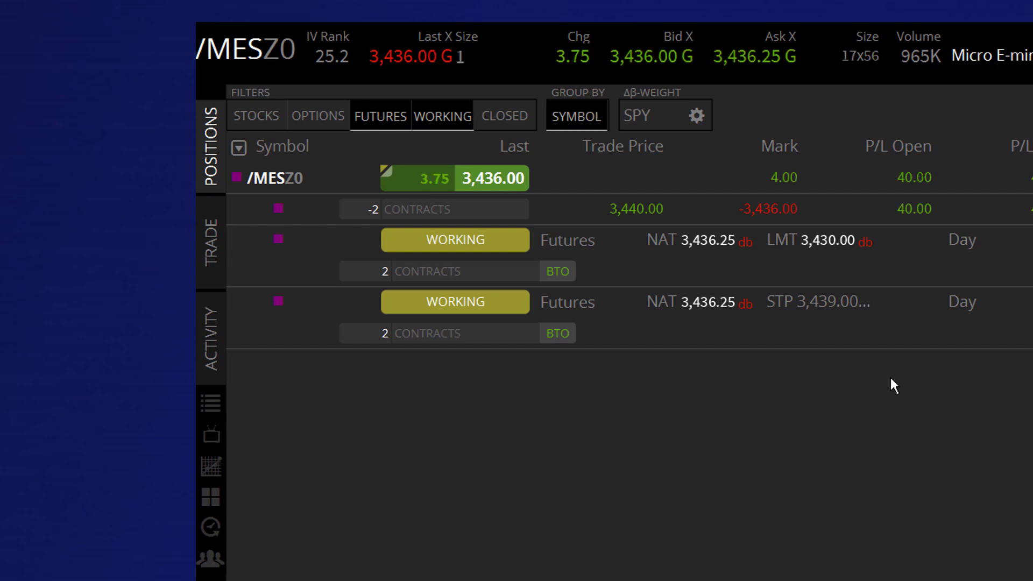
pyautogui.click(512, 301)
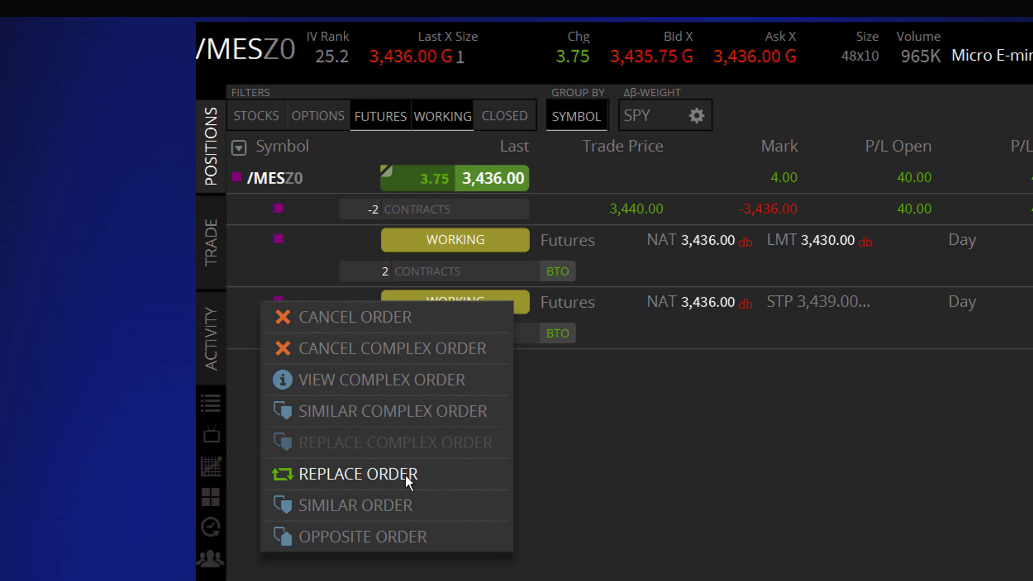
pyautogui.click(405, 476)
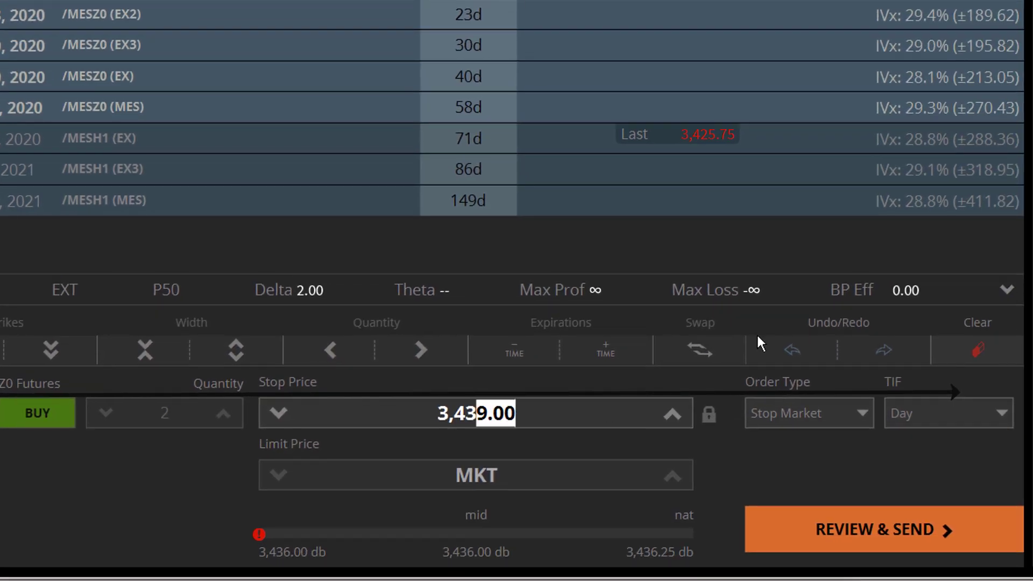
pyautogui.write('8')
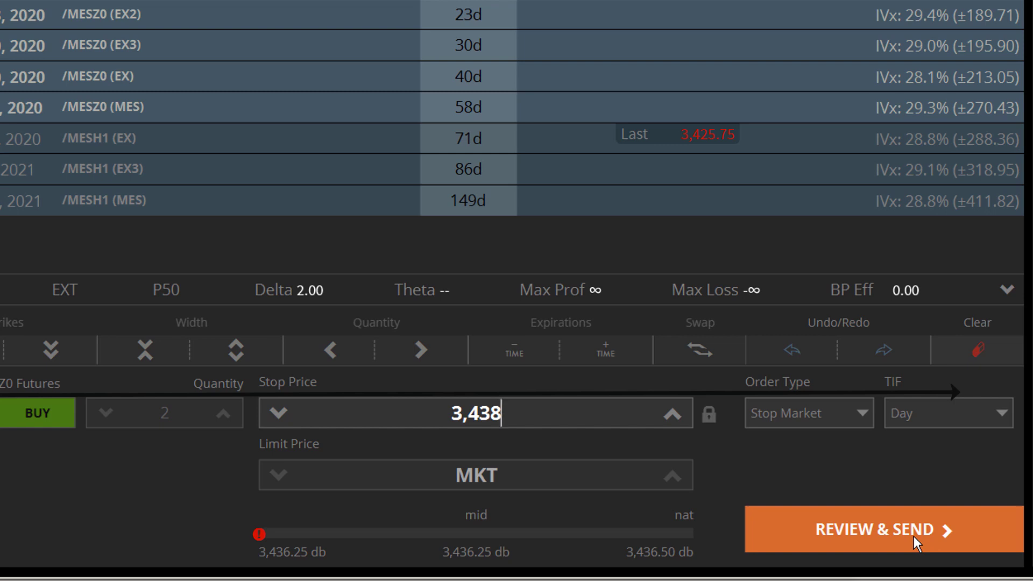
pyautogui.click(913, 536)
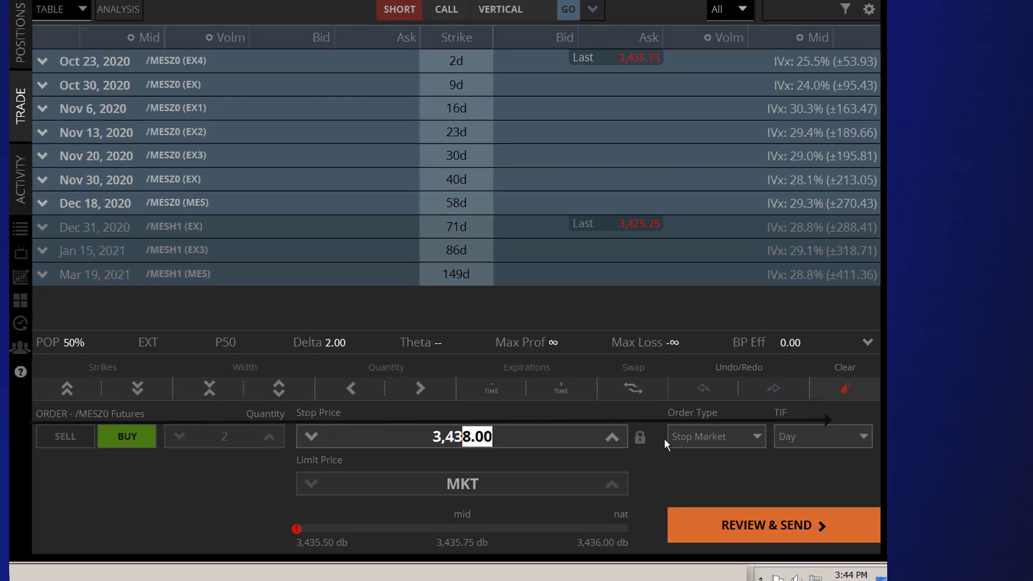
# Replace the /MESZ0 stop market order with a stop price of 3,437.
pyautogui.write('7')
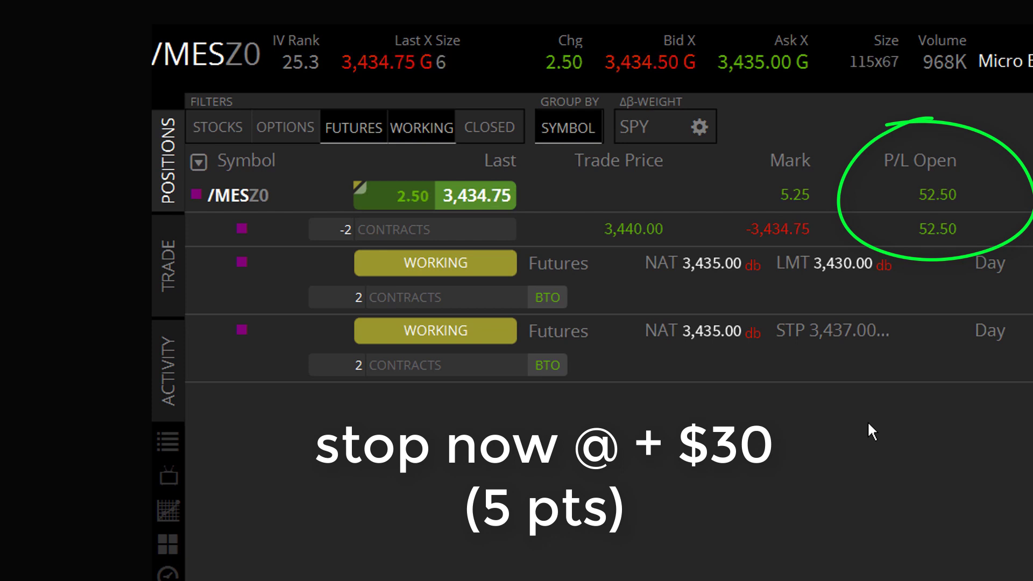
# Trail the working /MESZ0 stop order down by replacing it with a stop price of 3,436.
pyautogui.rightClick(821, 330)
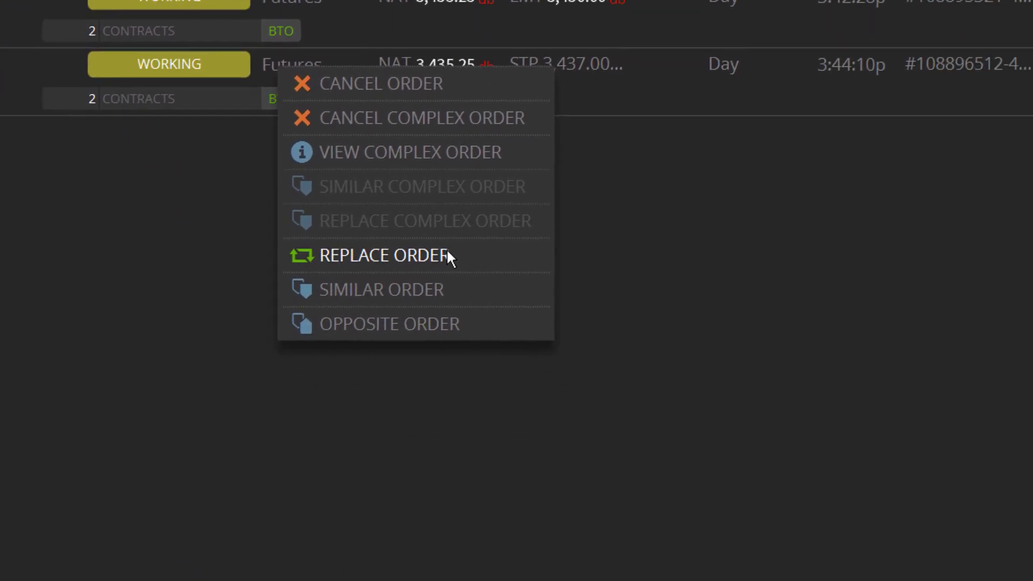
pyautogui.click(710, 521)
pyautogui.moveTo(498, 429); pyautogui.dragTo(535, 428)
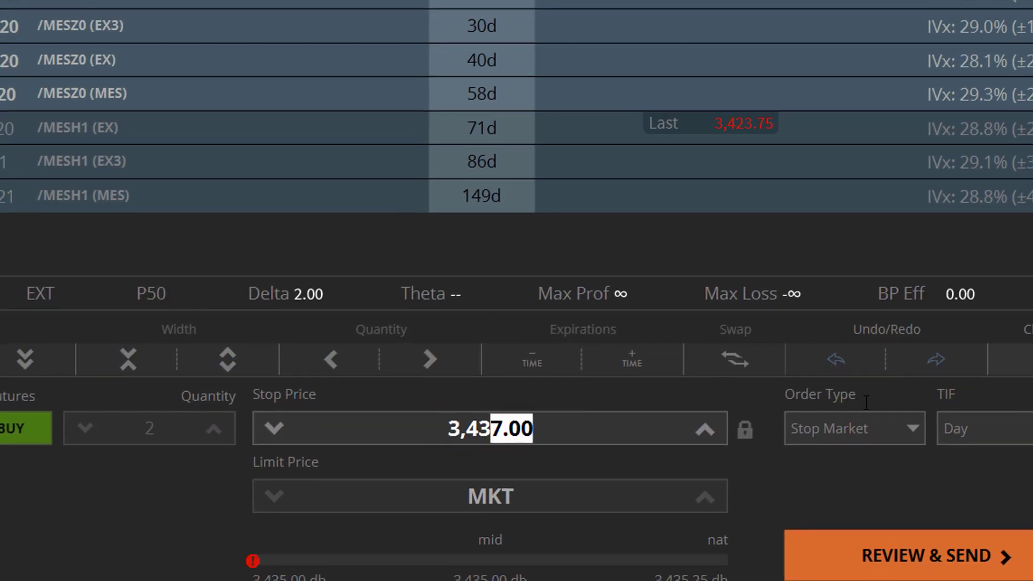
pyautogui.write('6')
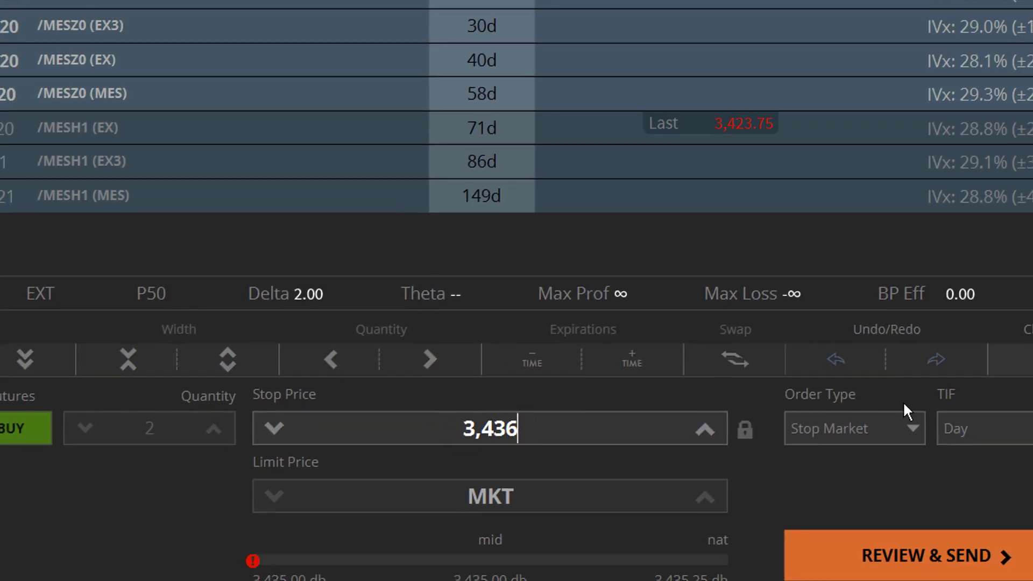
pyautogui.click(933, 556)
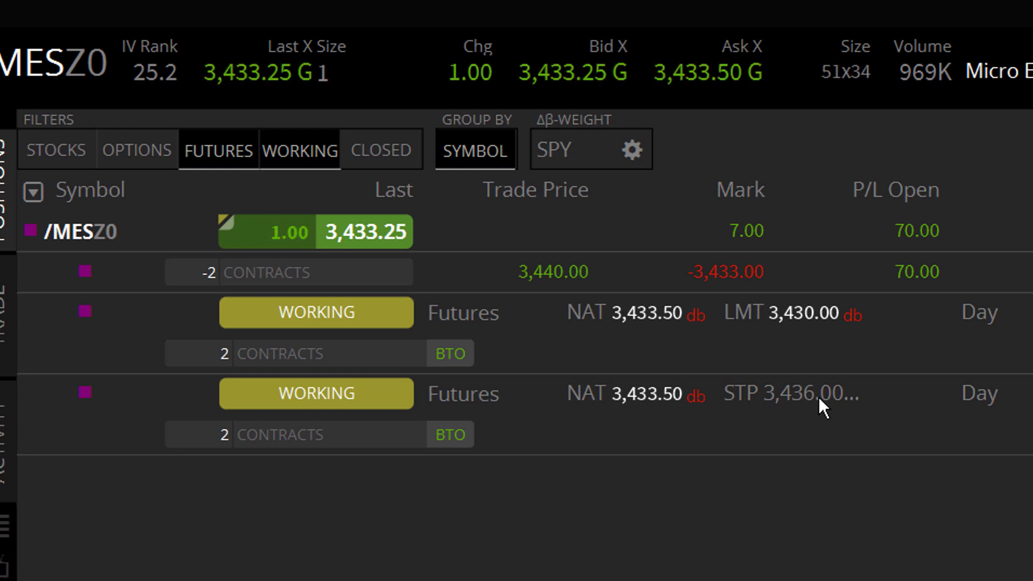
# Replace the working /MESZ0 stop order with a stop market order at 3,435 and submit it.
pyautogui.rightClick(815, 397)
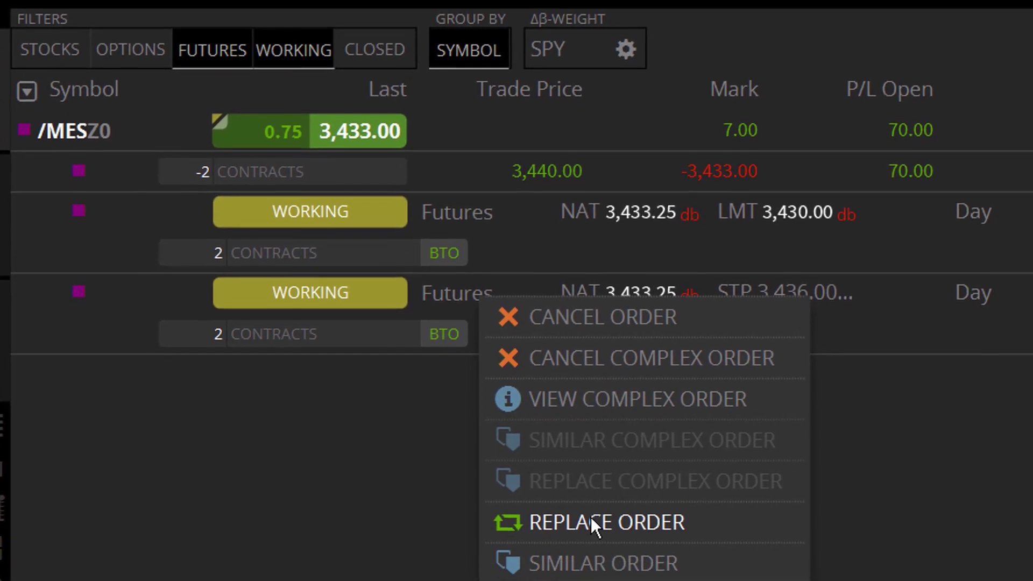
pyautogui.click(591, 580)
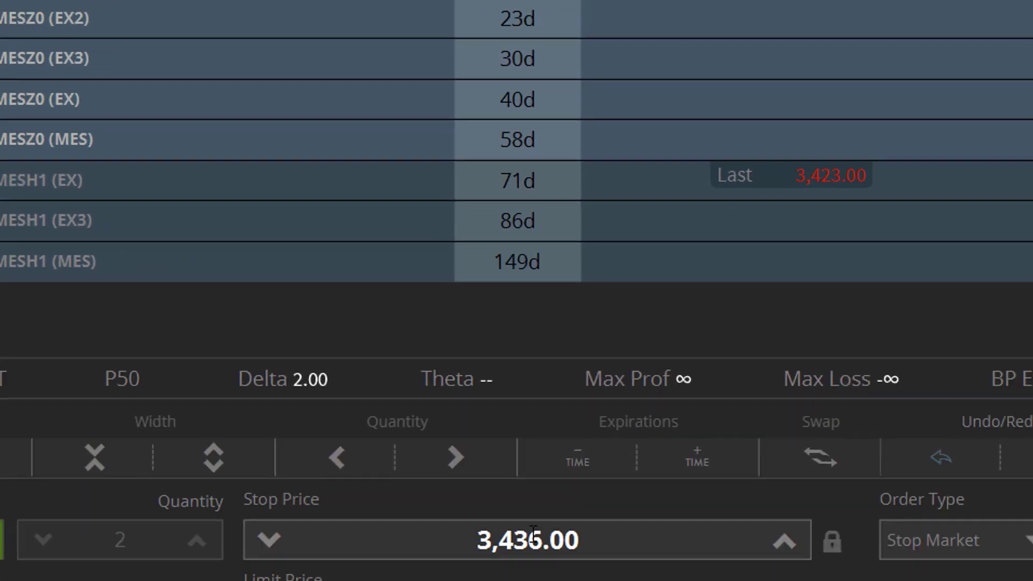
pyautogui.moveTo(533, 532); pyautogui.dragTo(764, 533)
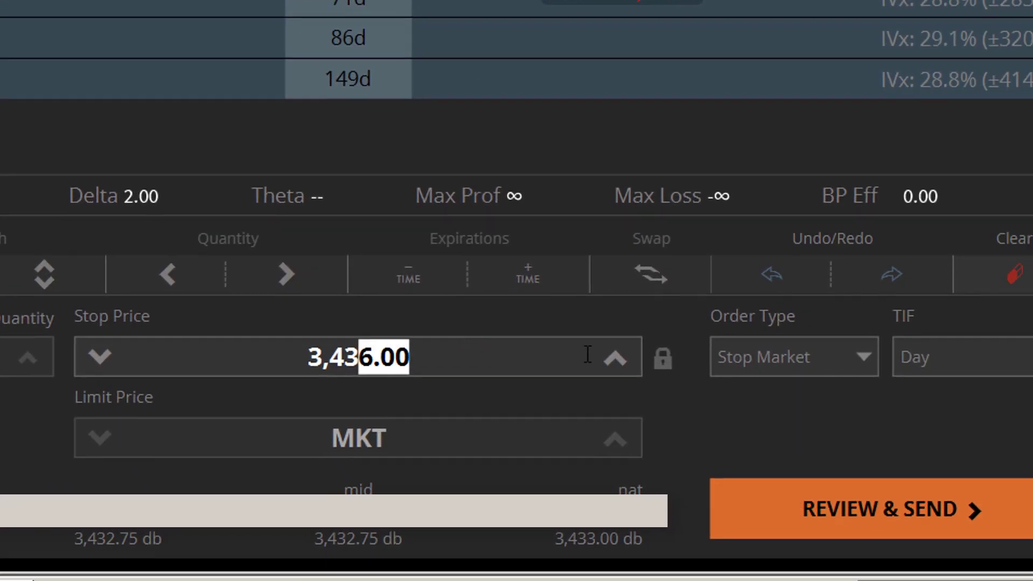
pyautogui.write('5')
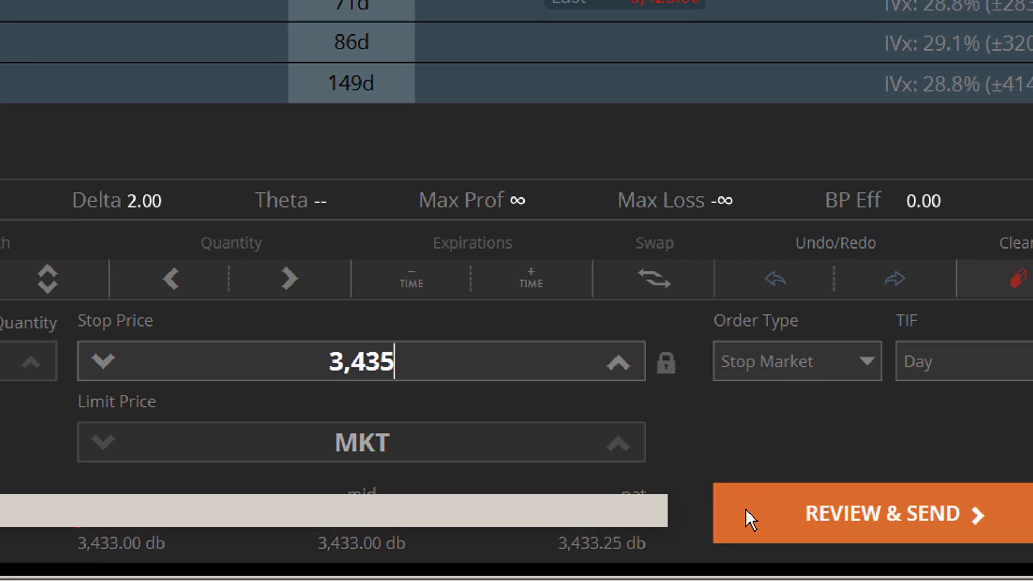
pyautogui.click(747, 514)
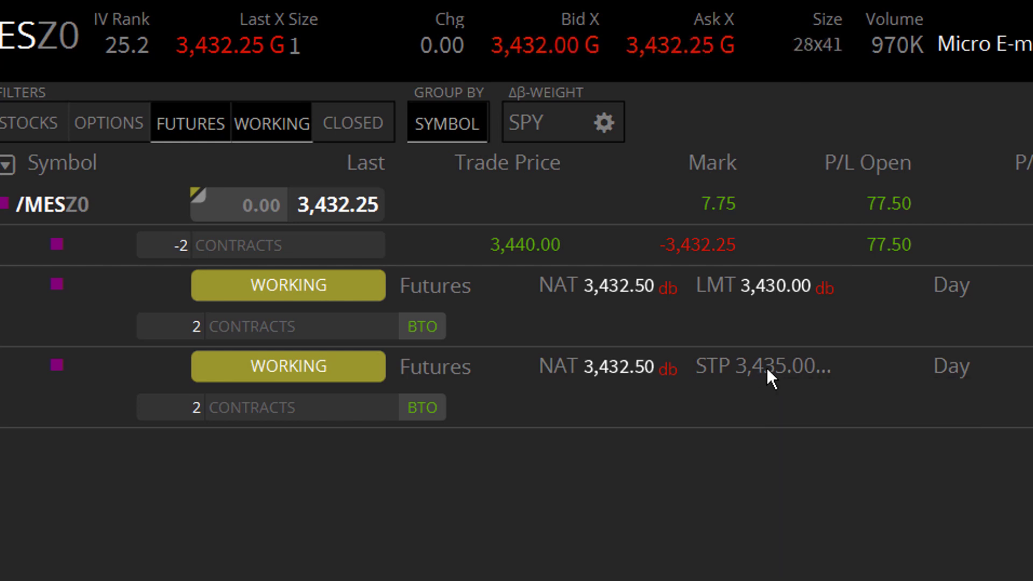
# Lower the stop on the short /MESZ0 position by replacing the working stop order at 3,434.
pyautogui.rightClick(441, 368)
pyautogui.click(511, 508)
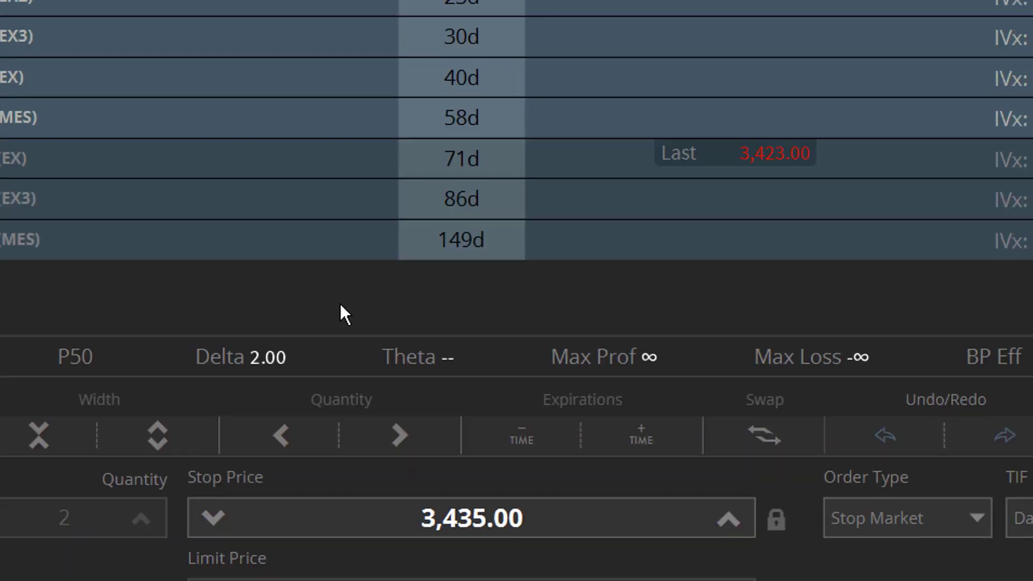
pyautogui.moveTo(471, 518); pyautogui.dragTo(668, 544)
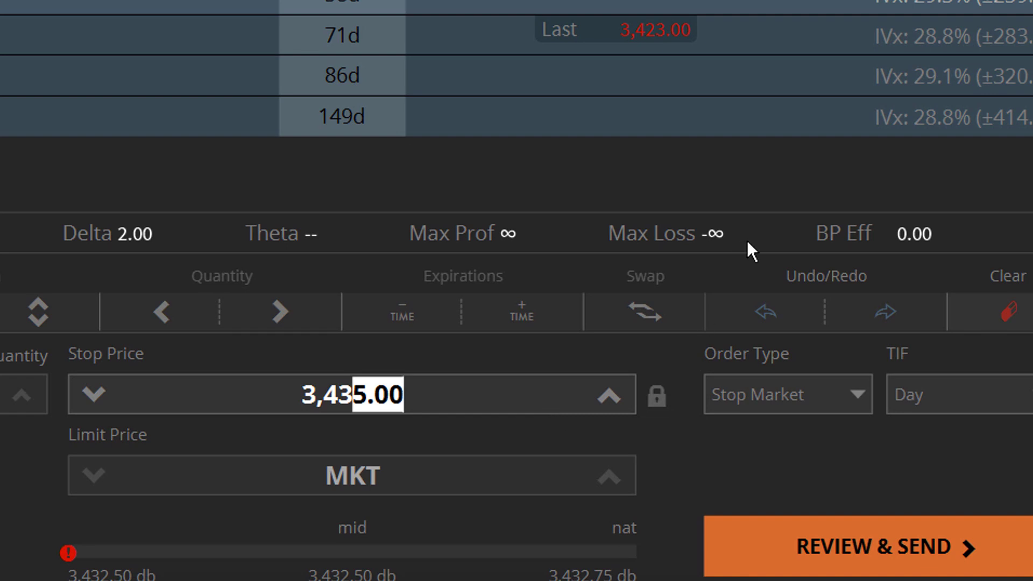
pyautogui.write('4')
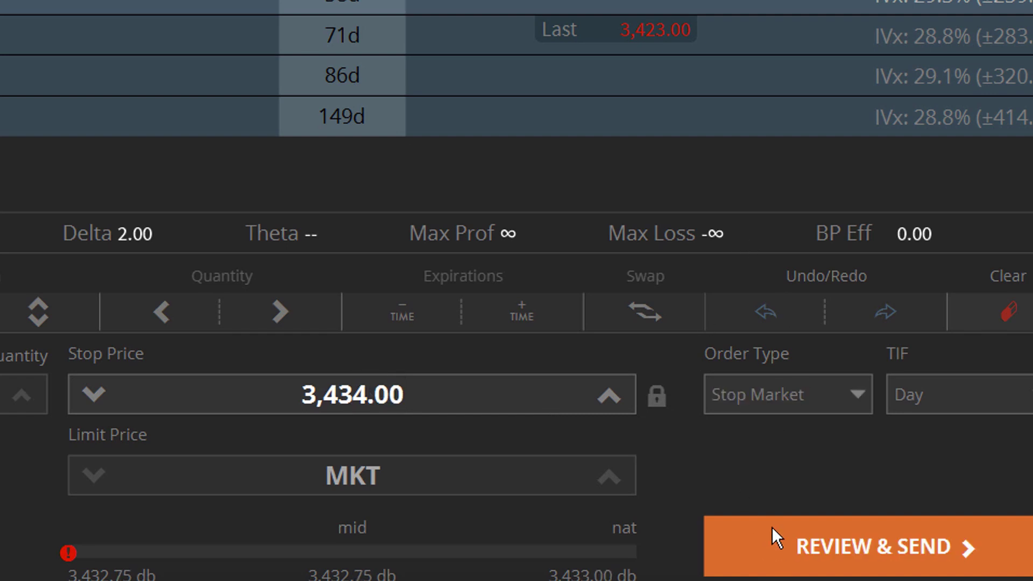
pyautogui.click(771, 527)
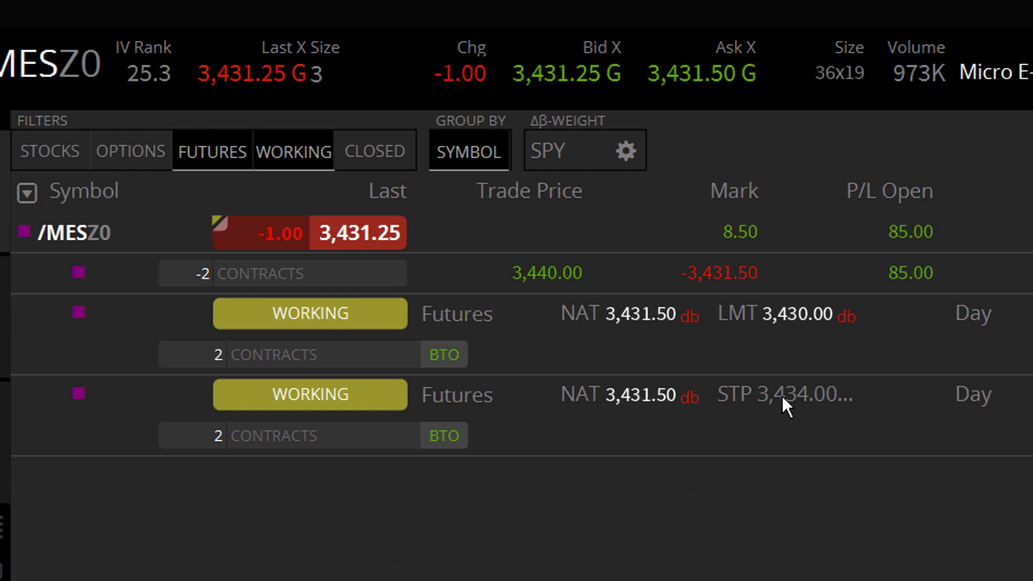
# Replace the working /MESZ0 stop order with a Day stop market order at 3,433.
pyautogui.rightClick(781, 397)
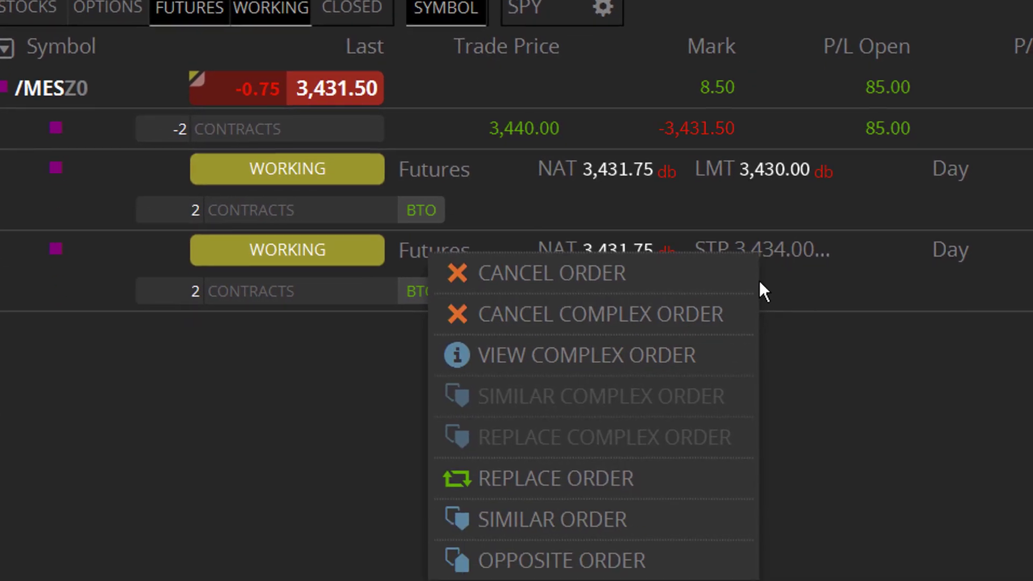
pyautogui.click(585, 444)
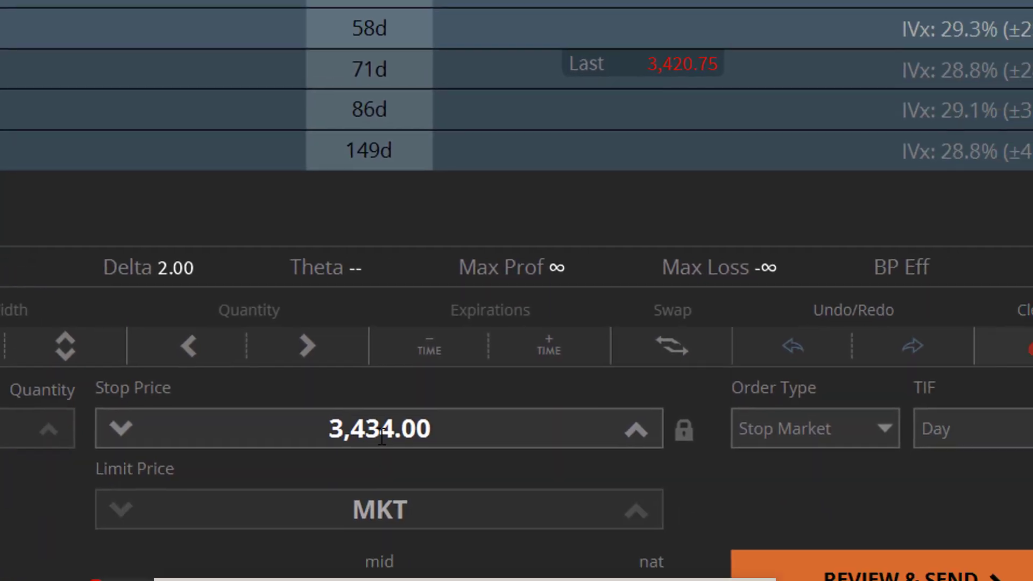
pyautogui.moveTo(350, 405); pyautogui.dragTo(475, 411)
pyautogui.write('3')
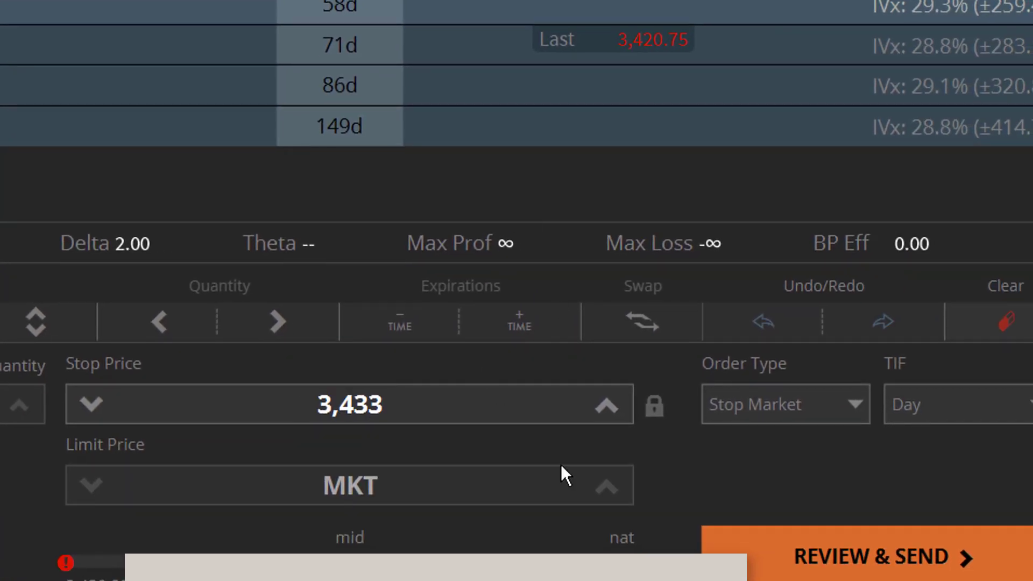
pyautogui.click(767, 563)
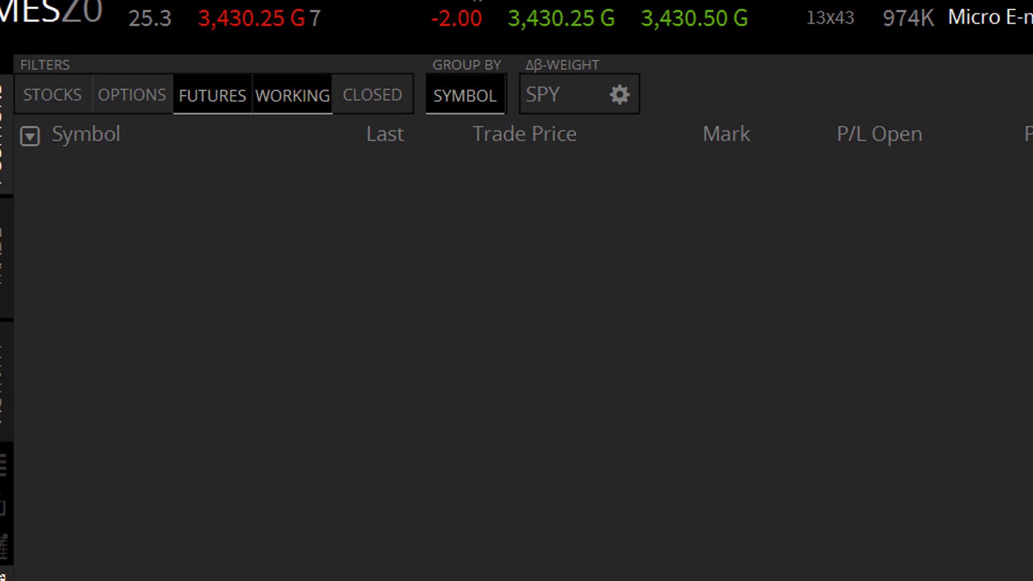
# Examine the 5-minute /MESZ0 chart with MACD and the account's trade activity for the position.
pyautogui.click(3, 162)
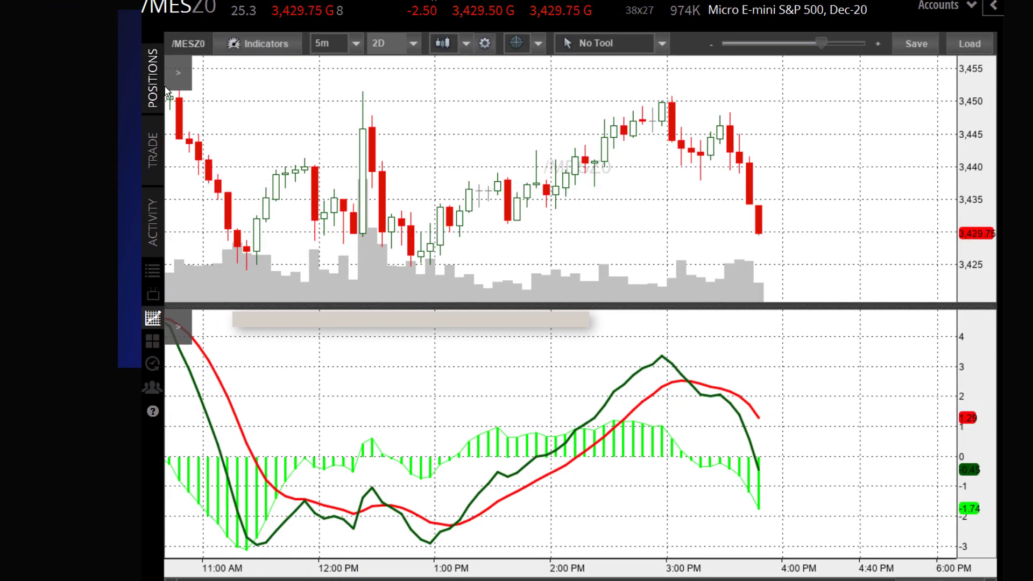
pyautogui.click(153, 221)
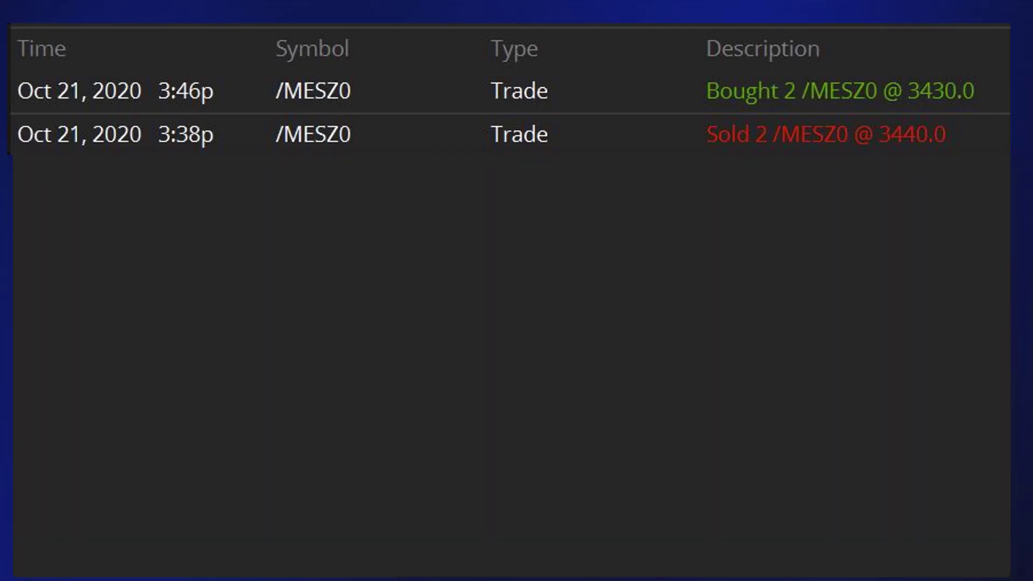